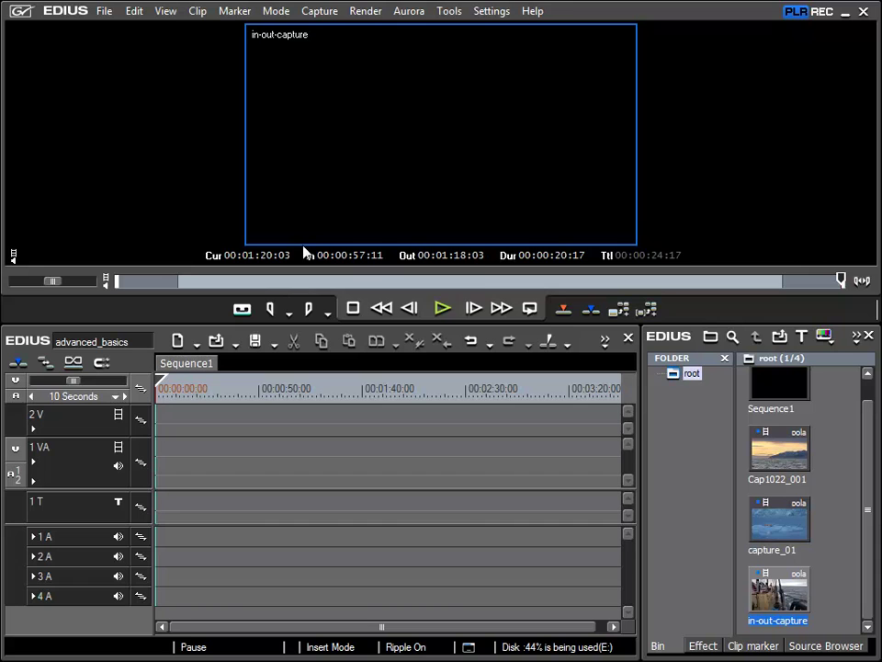
- Choose HDV Camera (F2) from the Capture menu as the input preset
left_click(321, 12)
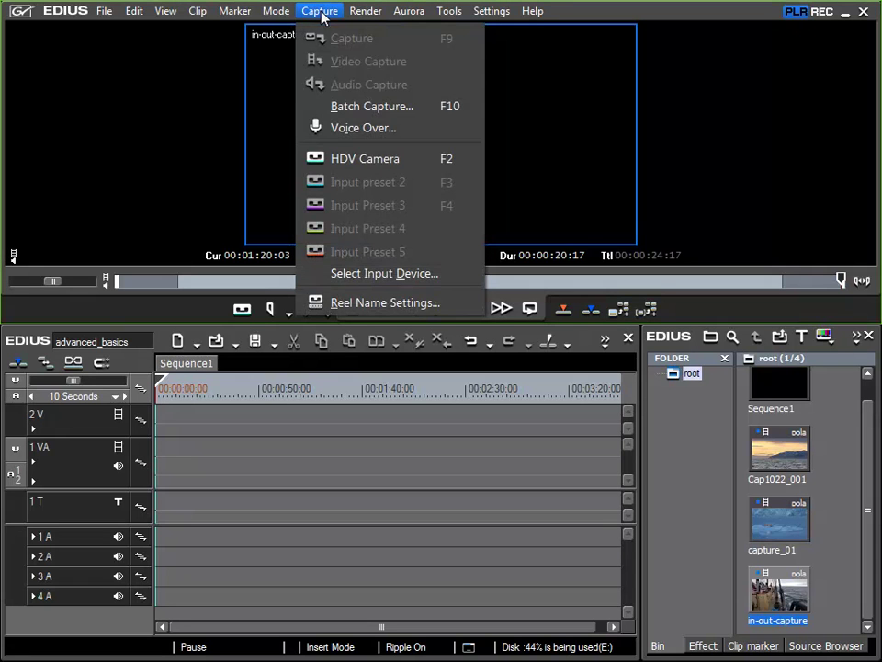
left_click(366, 165)
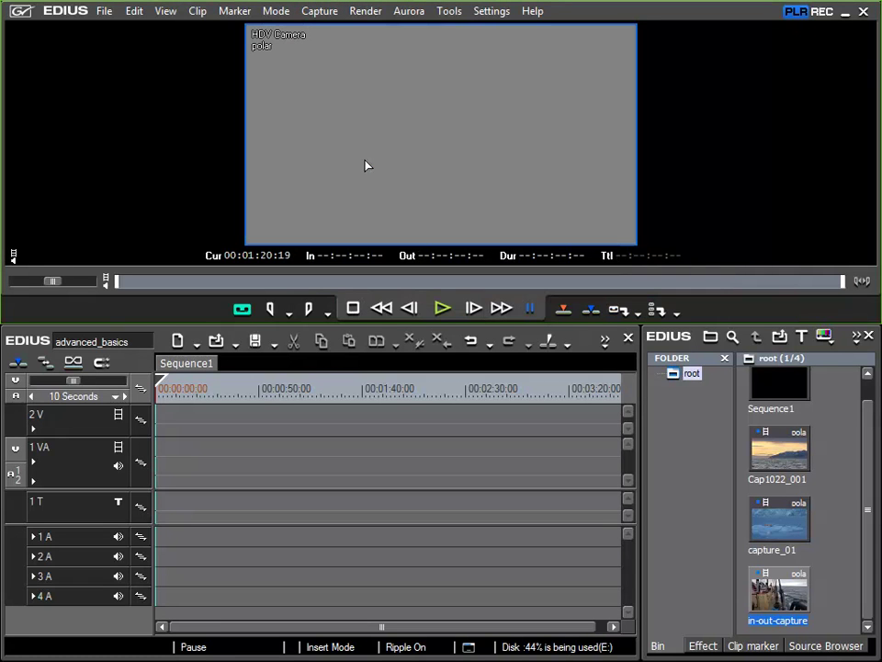
- Play the tape and mark in at 00:01:25:22 and out at 00:01:32:22
left_click(442, 309)
left_click(271, 310)
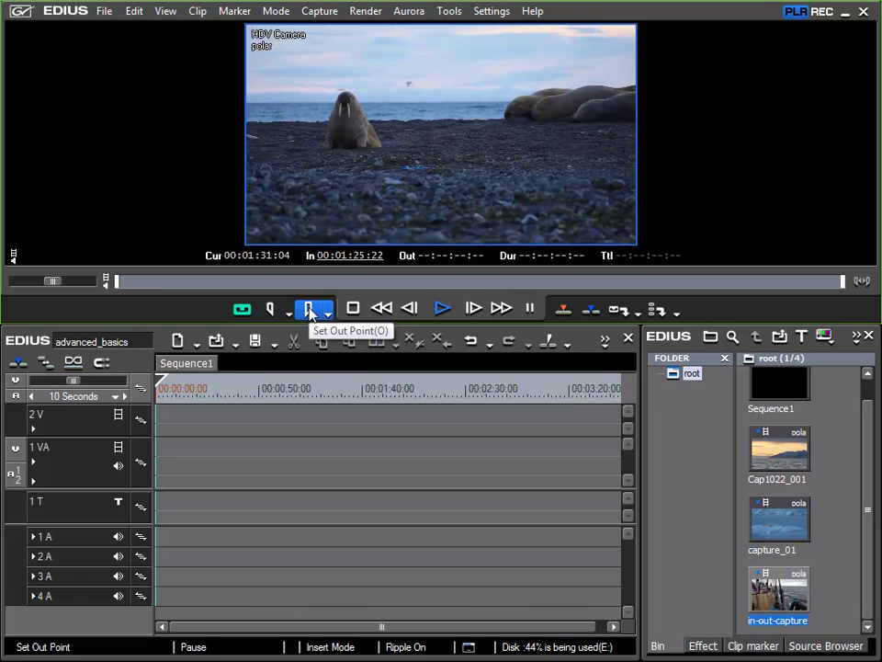
left_click(310, 313)
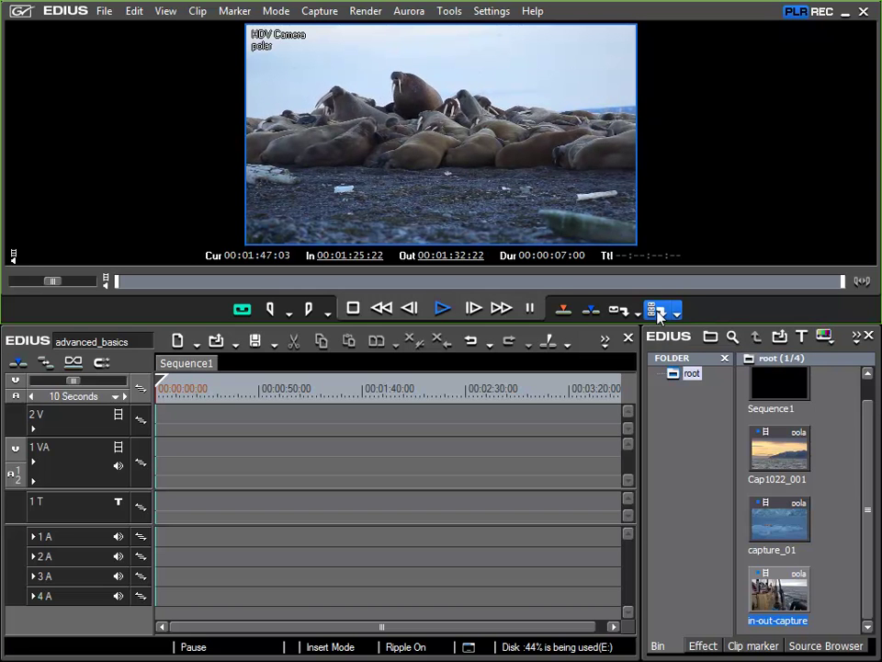
- Set in point 00:01:49:22 and out point 00:02:09:08 as the tape plays
left_click(272, 311)
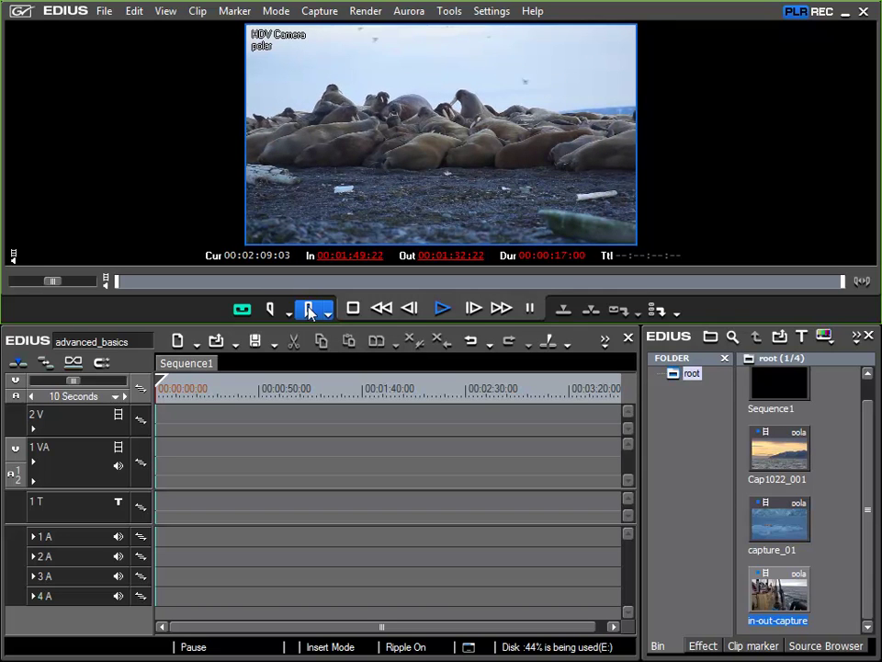
left_click(308, 310)
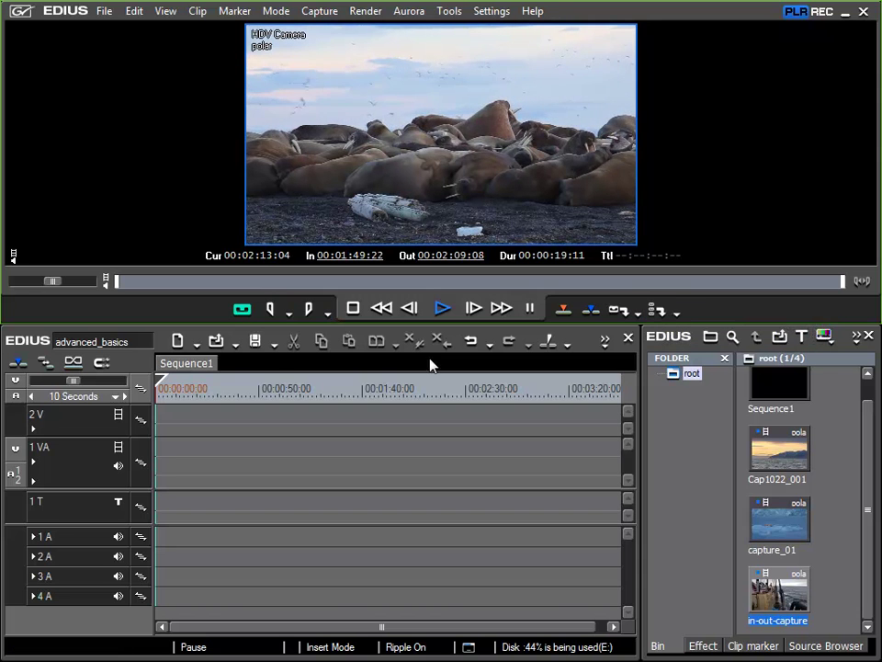
- Mark in at 00:02:14:14 and out at 00:02:24:15, then stop the tape
left_click(271, 309)
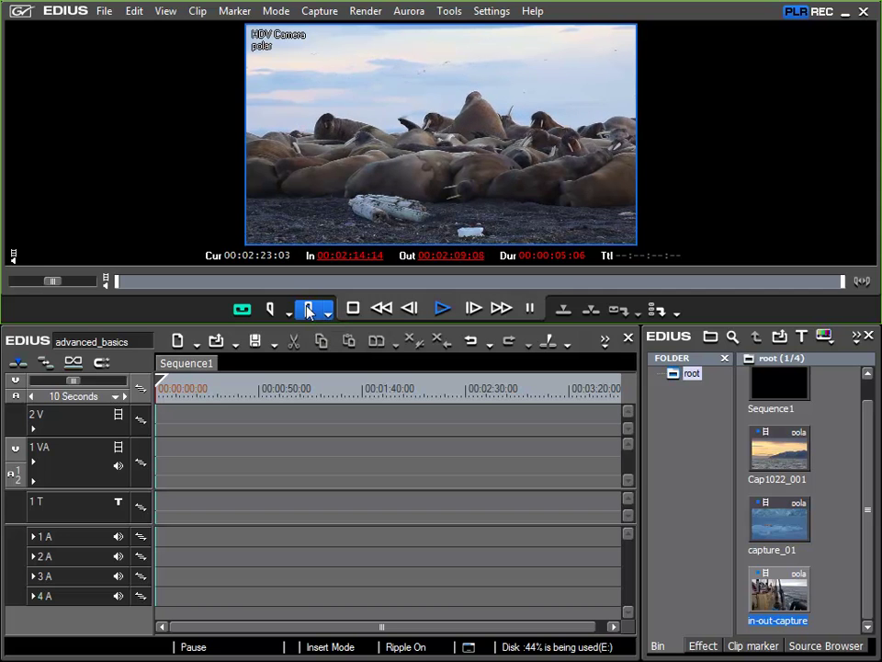
left_click(308, 312)
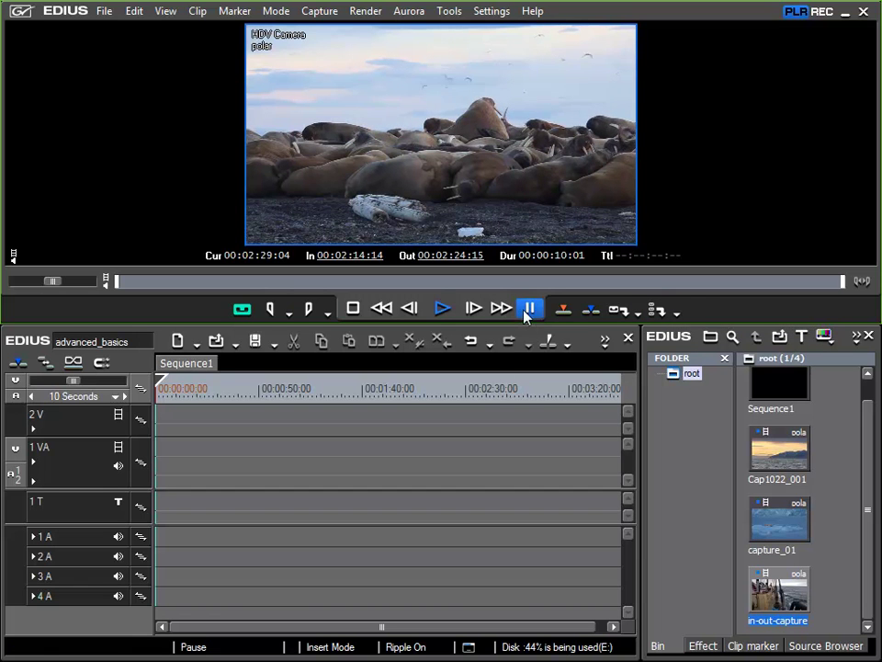
left_click(354, 309)
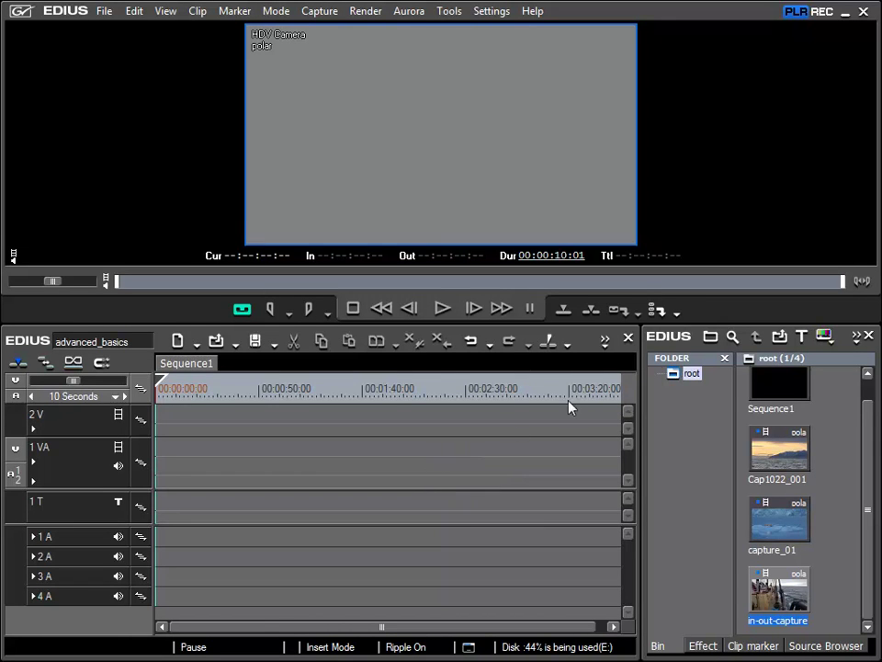
- Open the Batch Capture (F10) list showing the three marked ranges
left_click(678, 314)
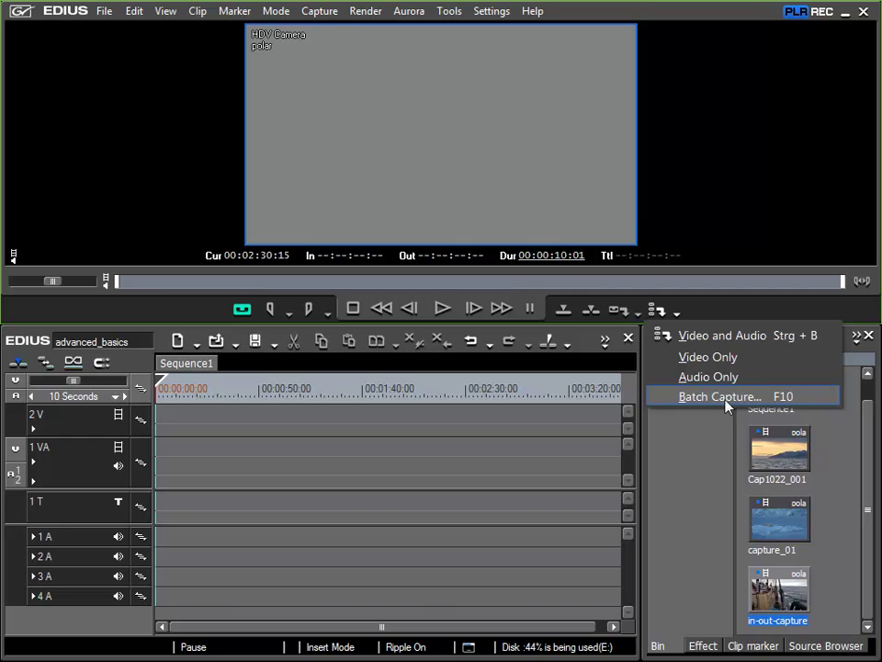
left_click(805, 402)
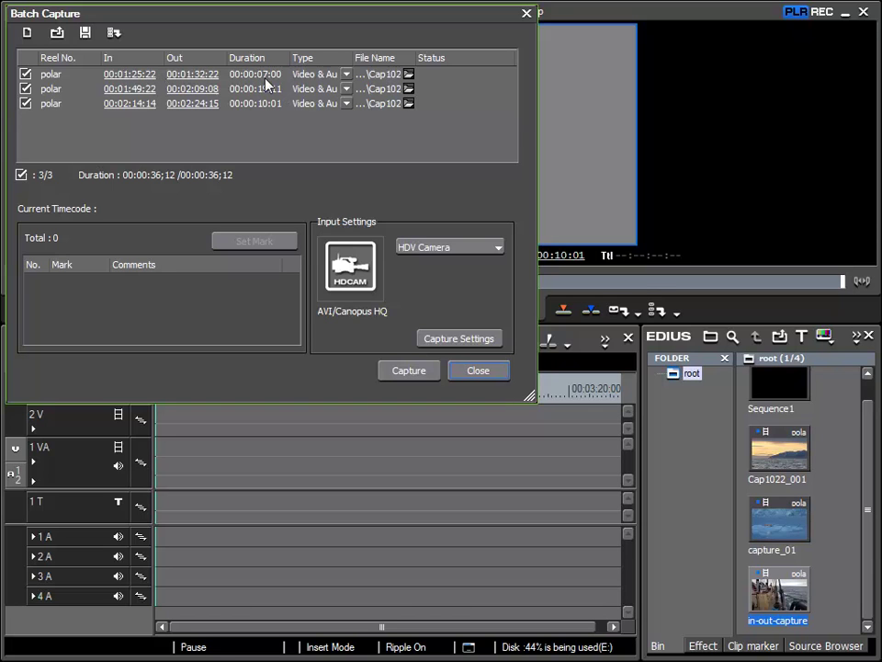
- Set row 2's Type to Video Only, keeping row 3 at Video & Audio
left_click_drag(351, 58, 420, 59)
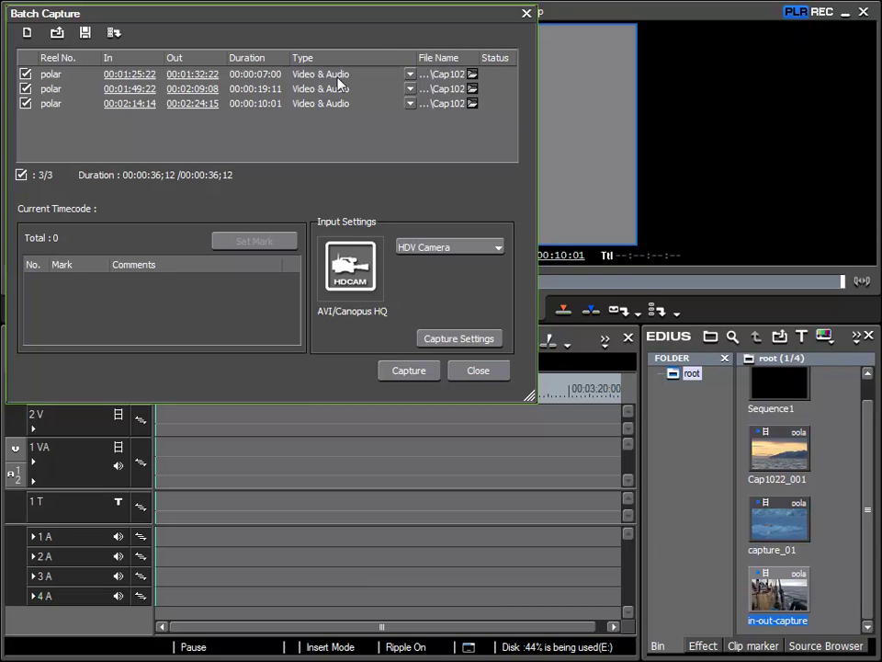
left_click(411, 89)
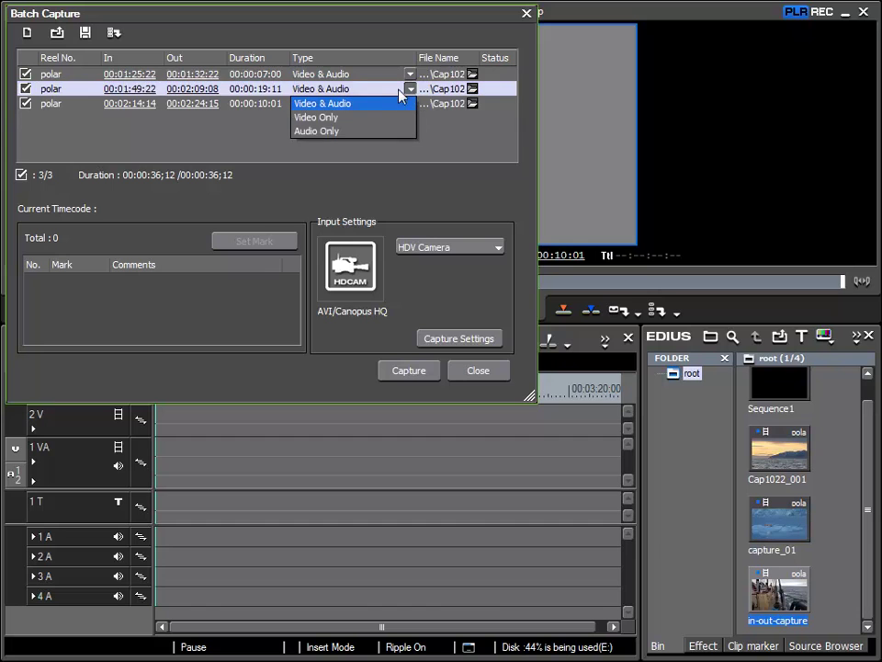
left_click(321, 119)
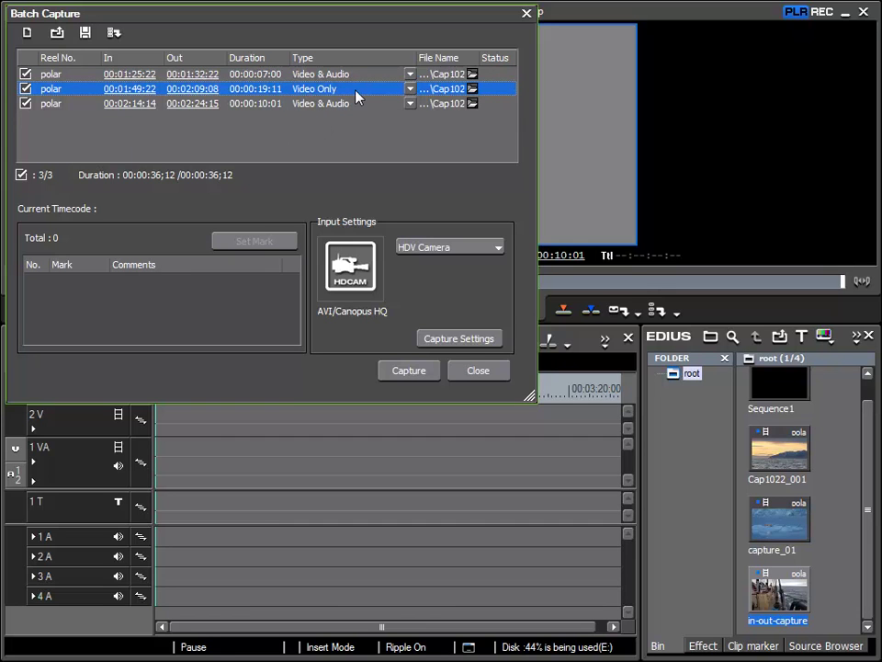
left_click(410, 104)
left_click(332, 146)
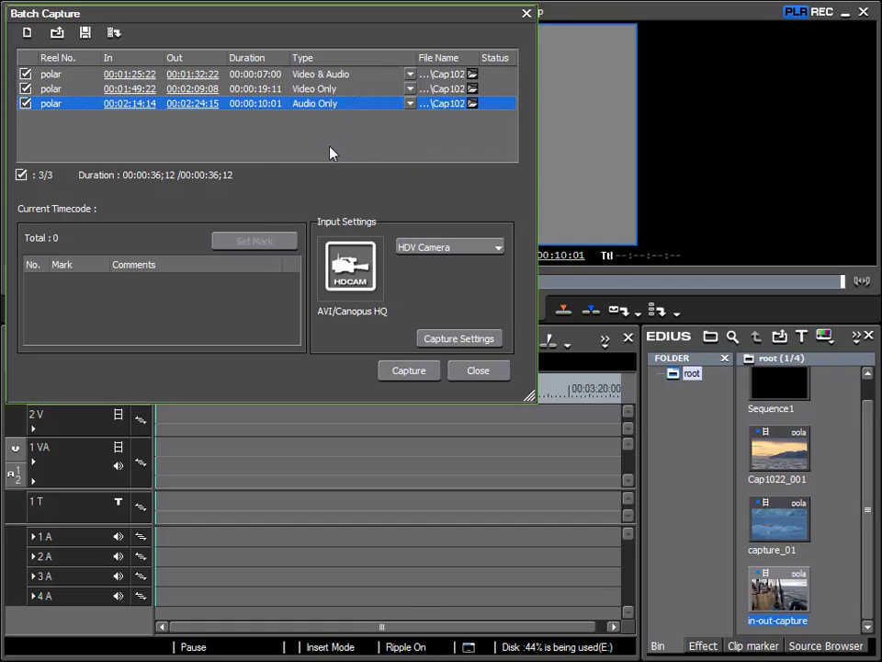
left_click(412, 106)
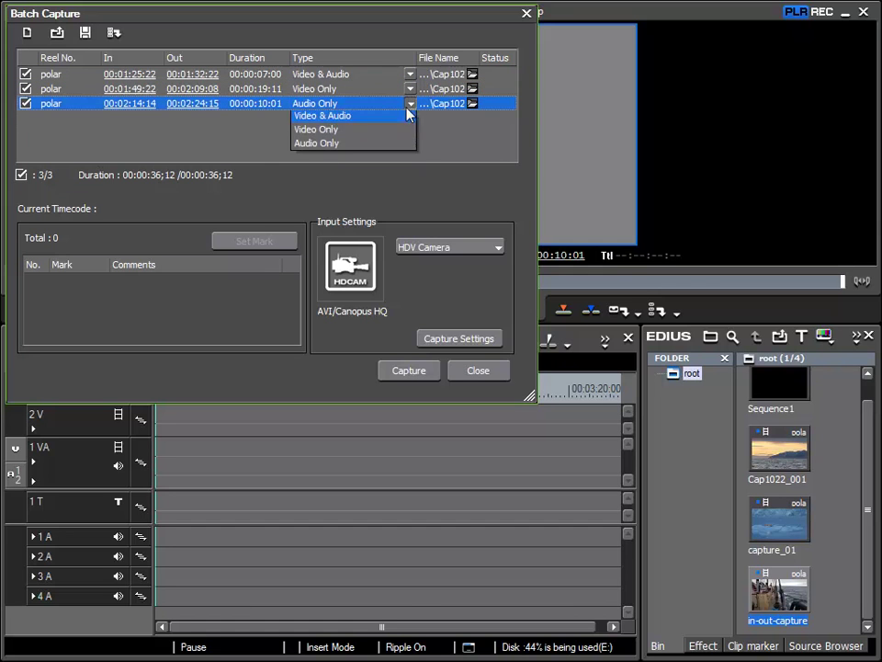
left_click(327, 118)
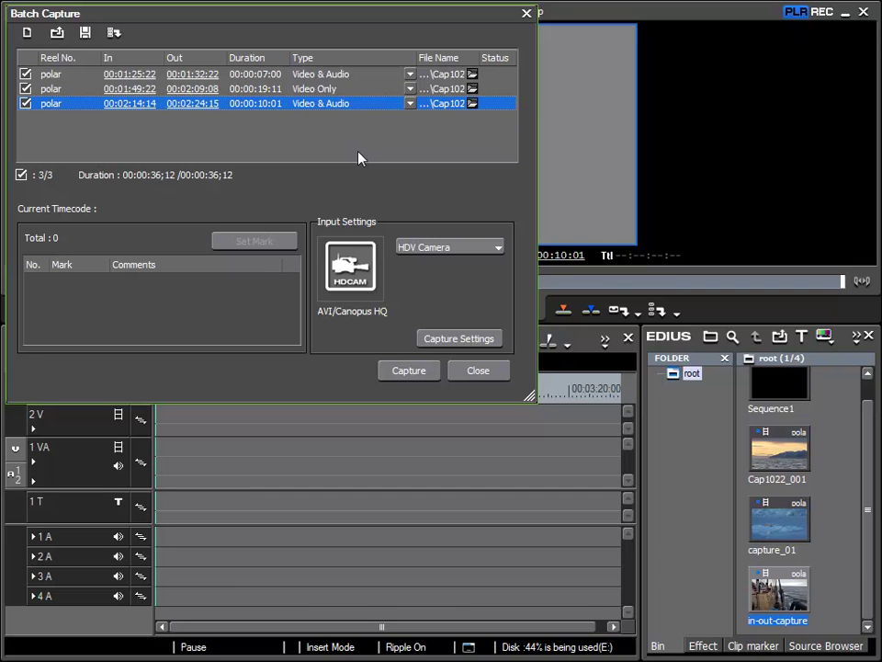
- Rename the second batch entry's file to video_only
left_click_drag(416, 57, 341, 57)
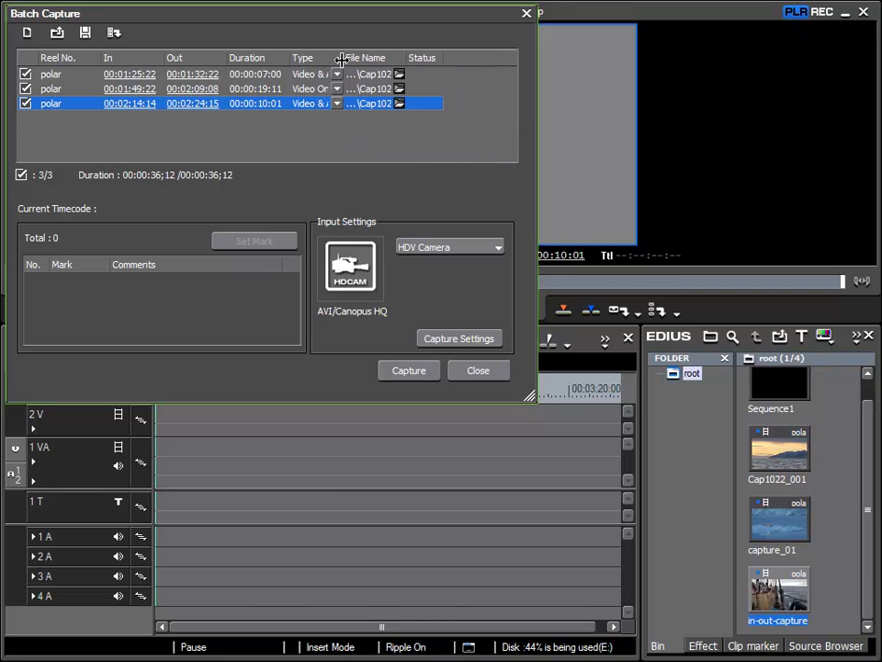
left_click_drag(405, 58, 479, 57)
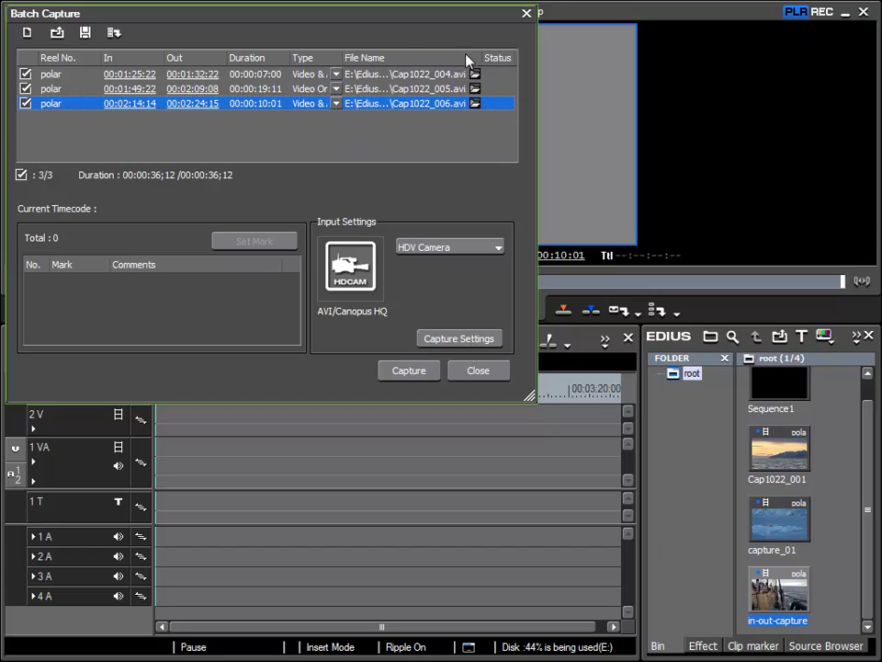
left_click(427, 90)
left_click(428, 89)
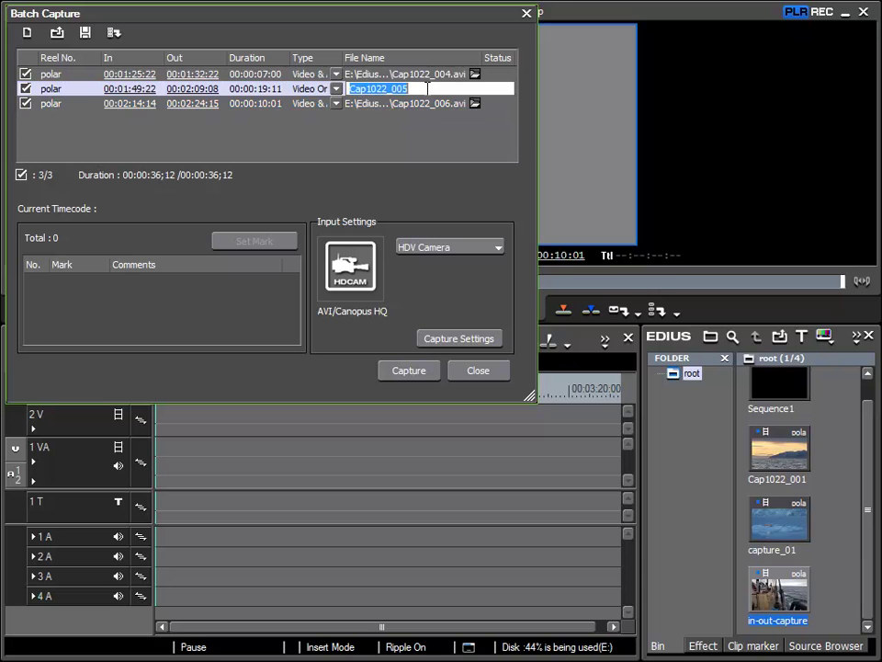
type("video_only")
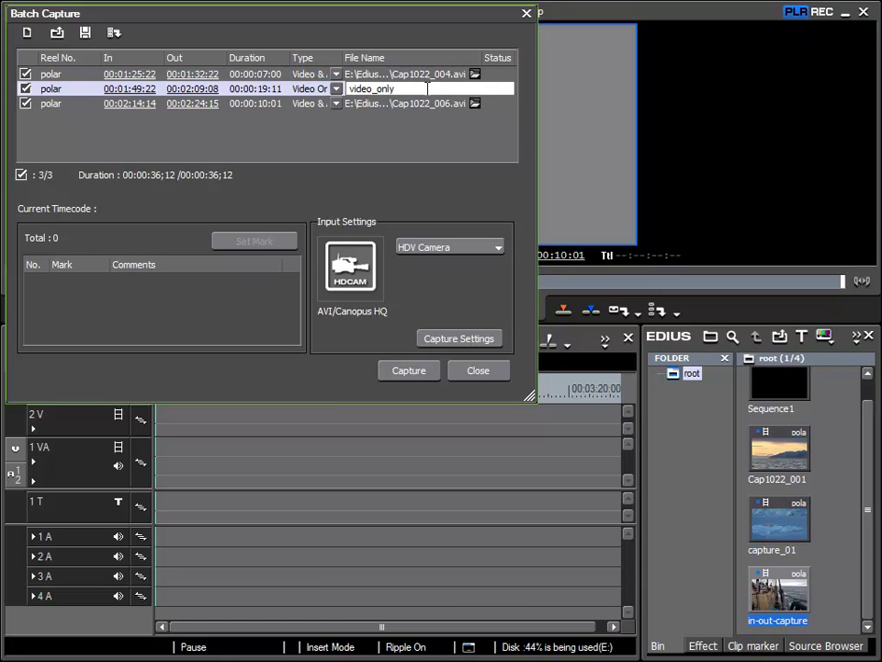
key("Return")
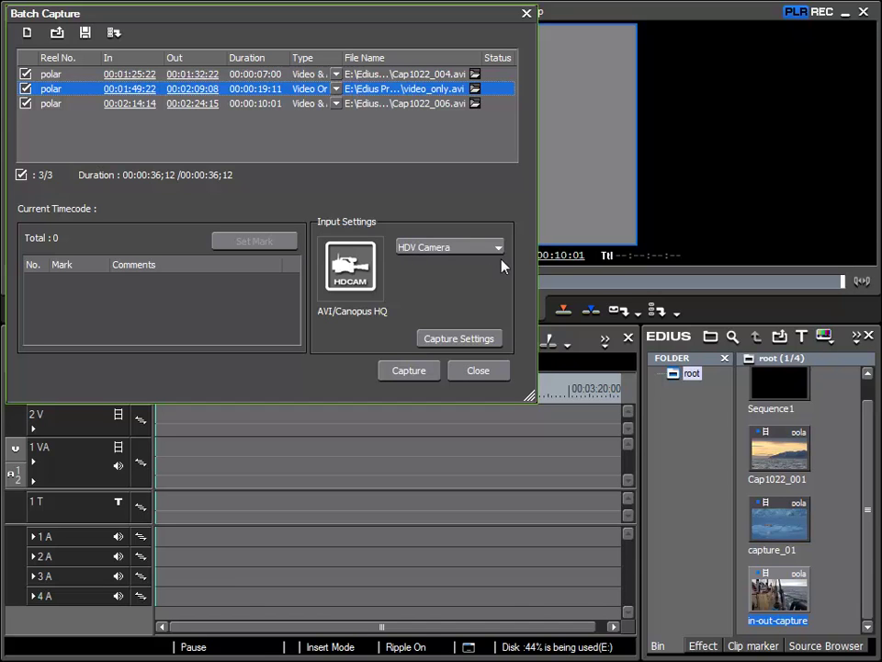
left_click(428, 249)
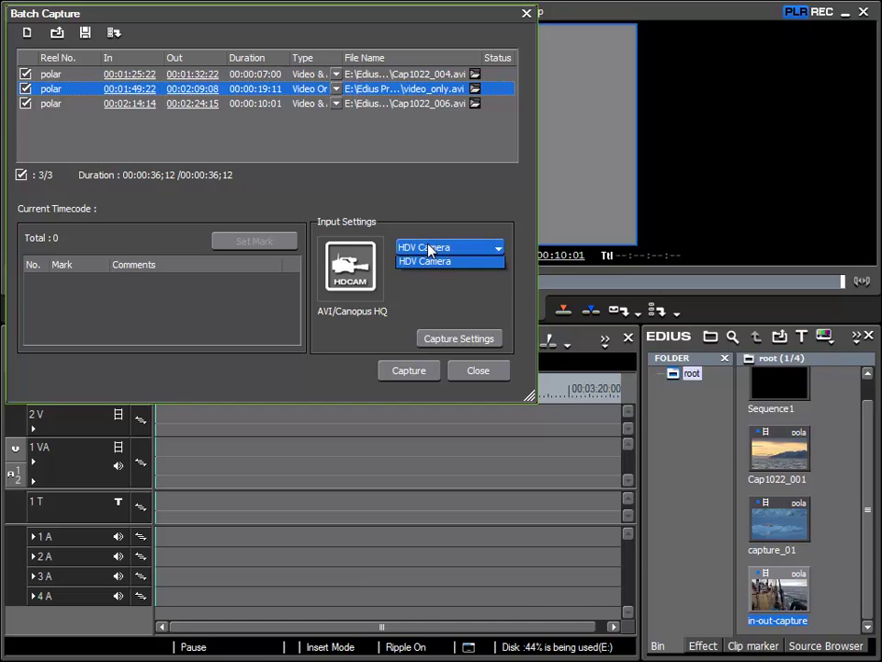
left_click(442, 265)
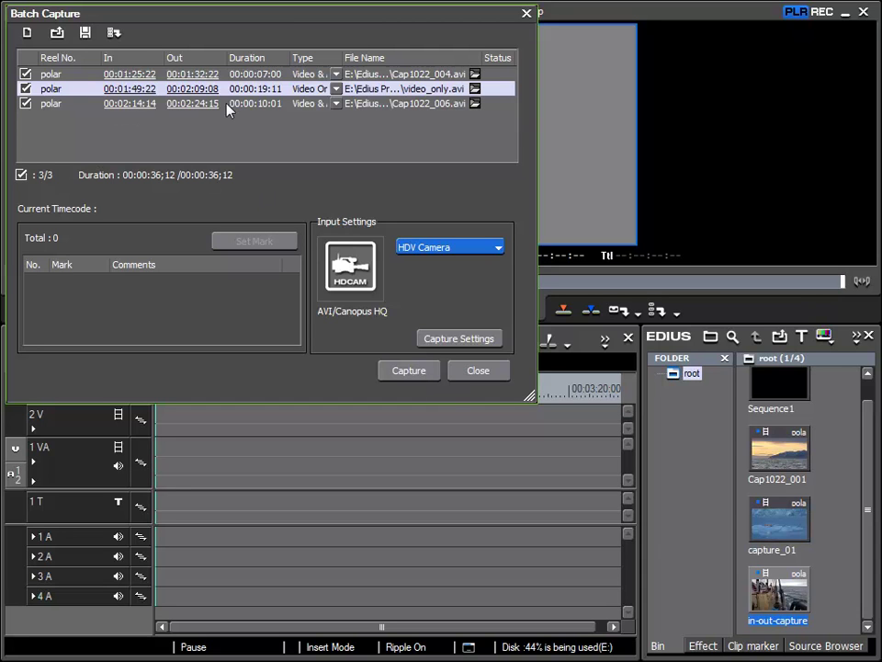
- Start the batch capture and confirm the polar reel with OK
left_click(414, 371)
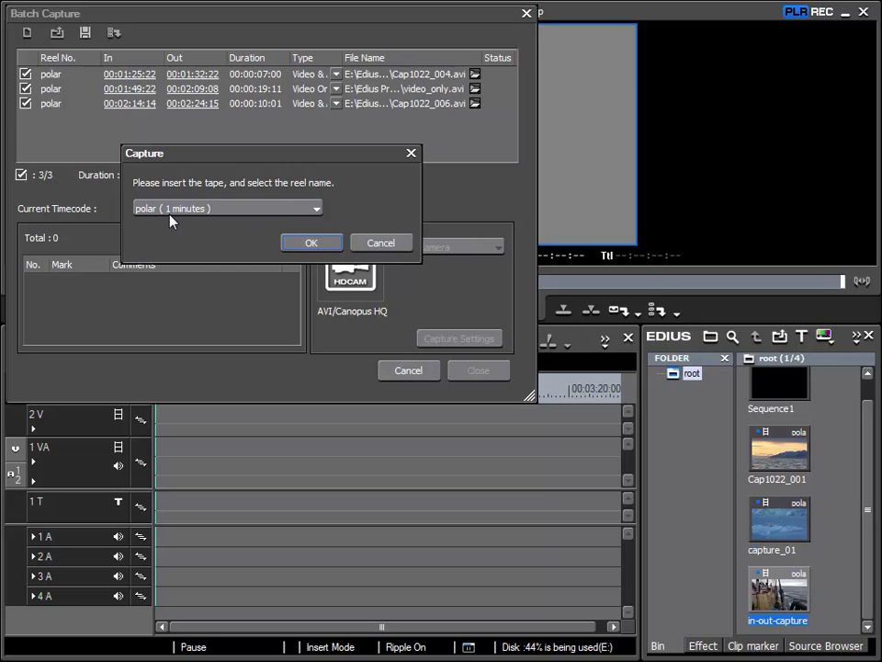
left_click(311, 242)
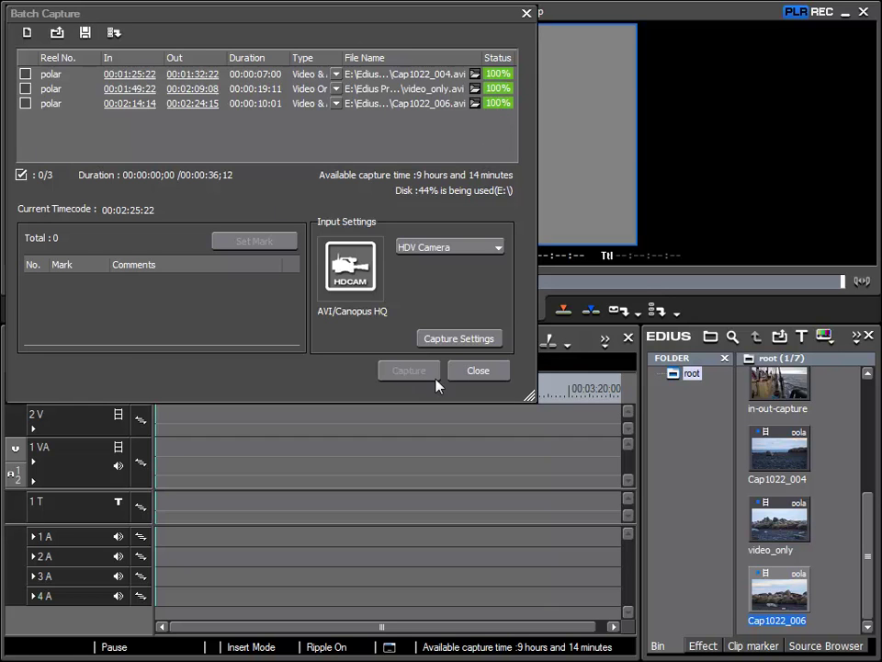
- Close the Batch Capture dialog
left_click(492, 372)
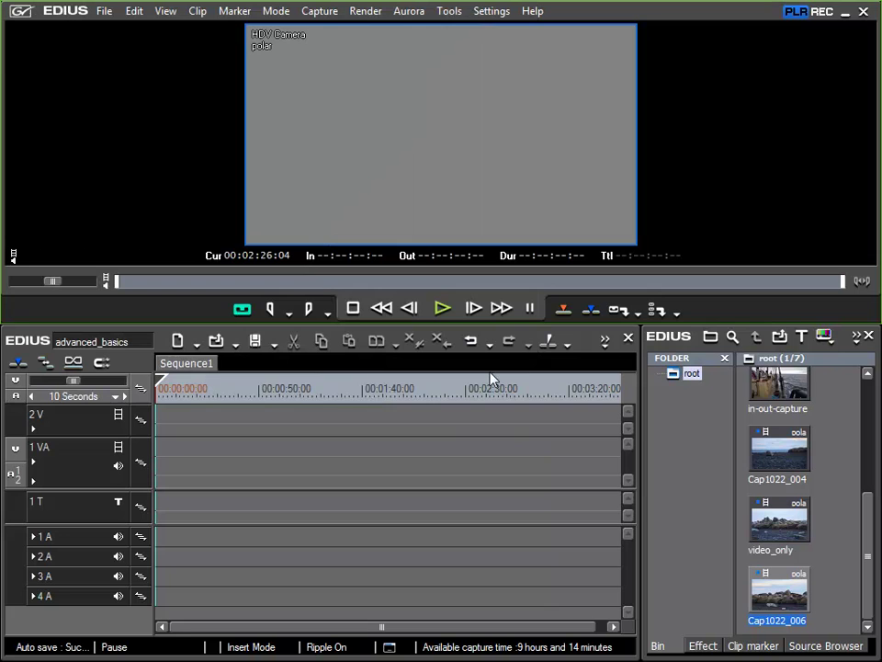